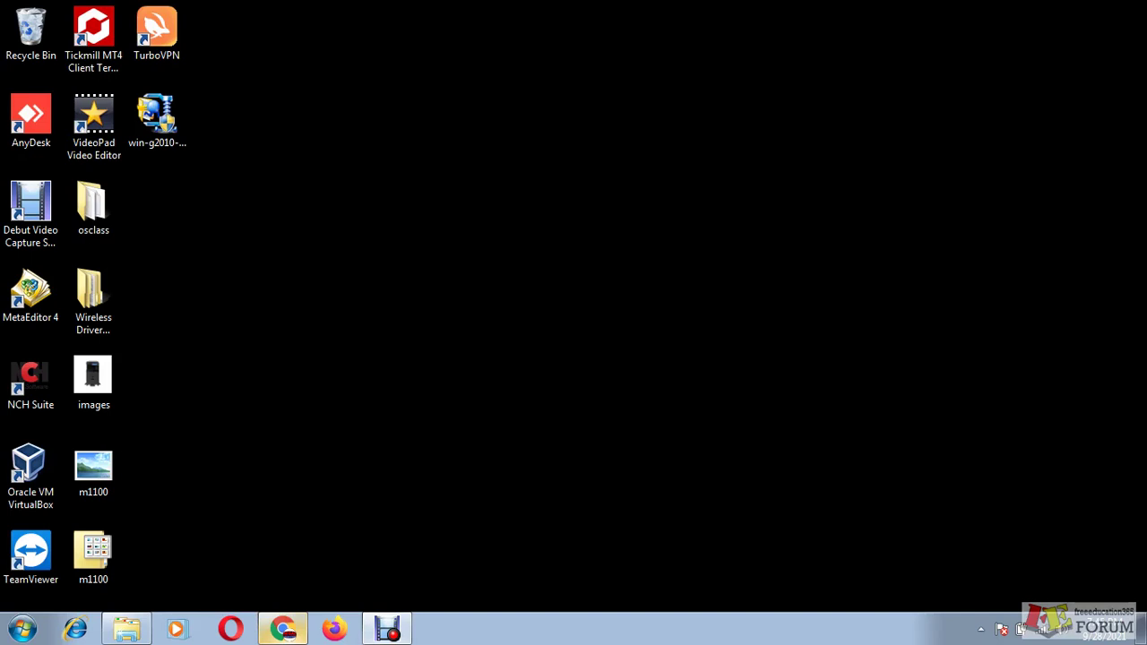
pyautogui.click(283, 629)
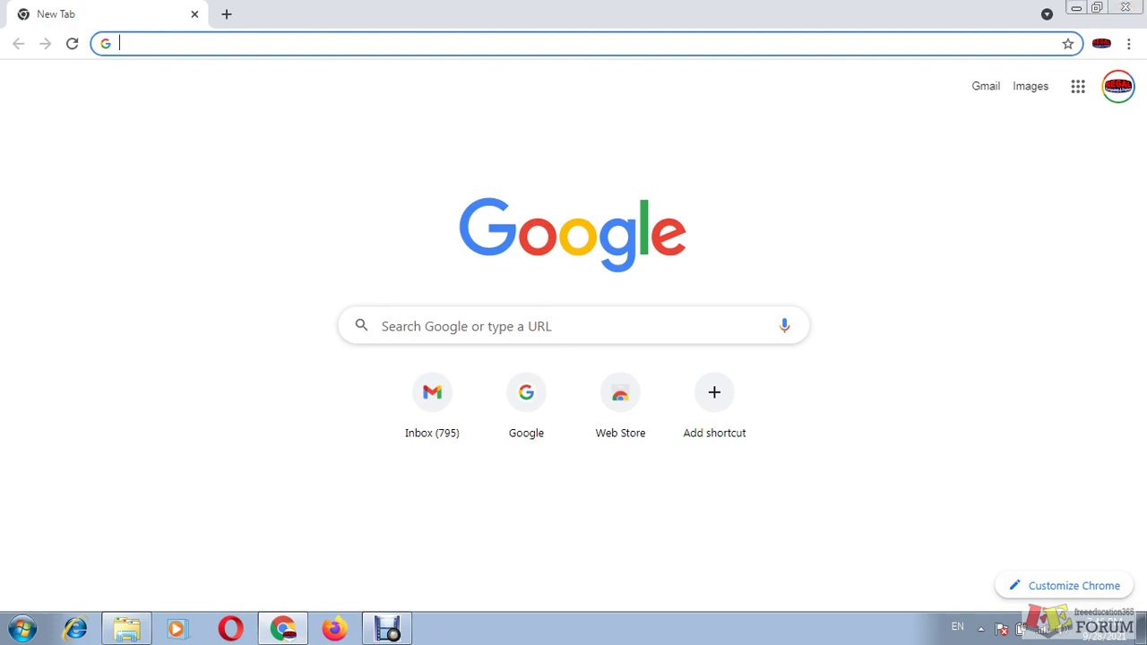
pyautogui.click(1076, 8)
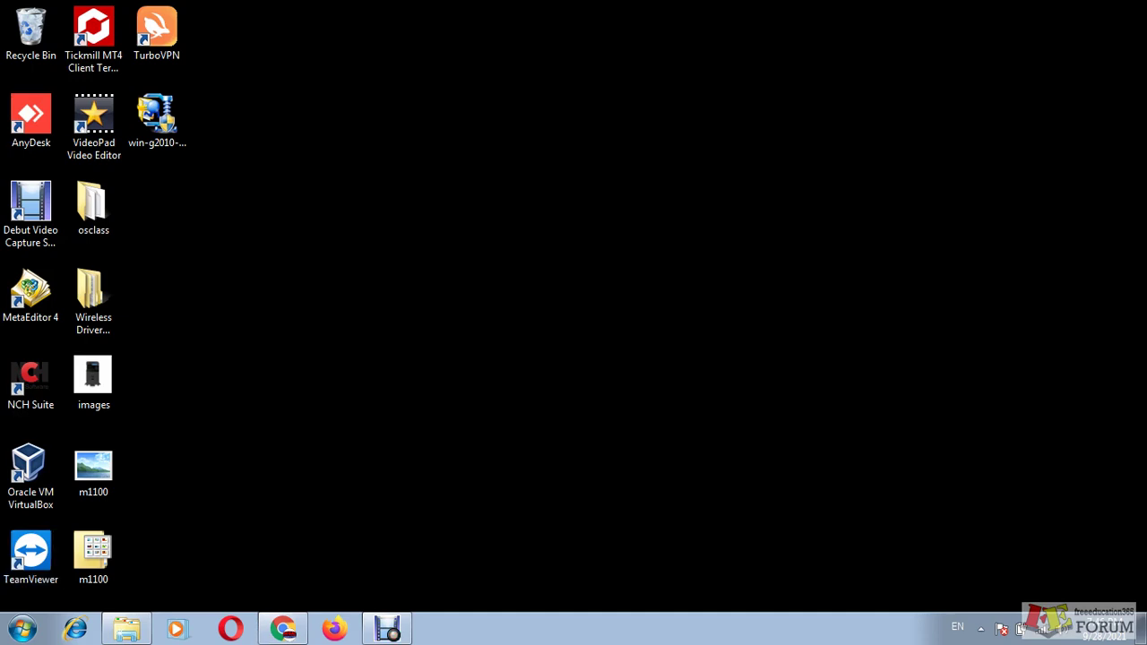
# - Open the printing preferences of the Canon G2010 series printer from Devices and Printers in the Control Panel
pyautogui.click(22, 629)
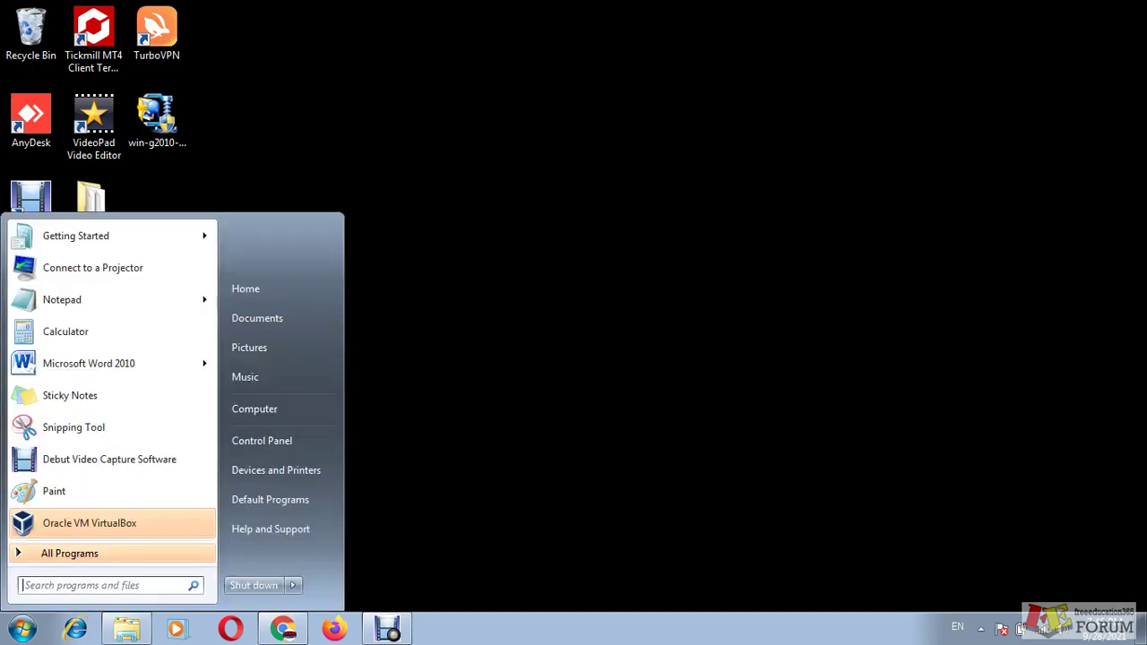
pyautogui.click(265, 440)
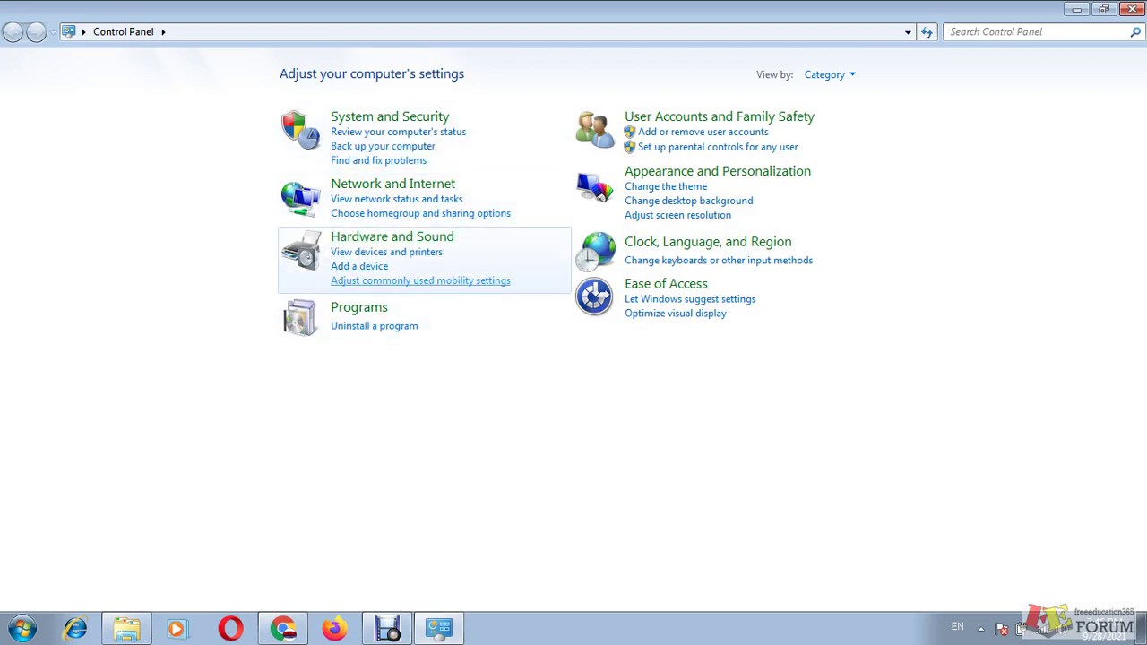
pyautogui.click(386, 252)
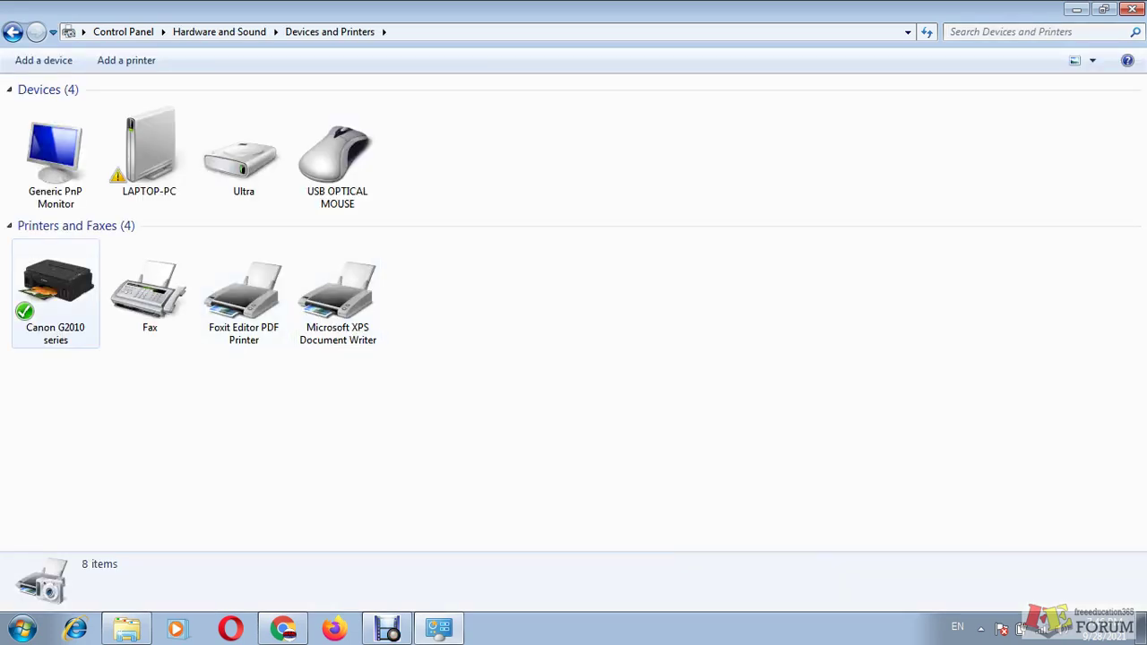
pyautogui.rightClick(63, 315)
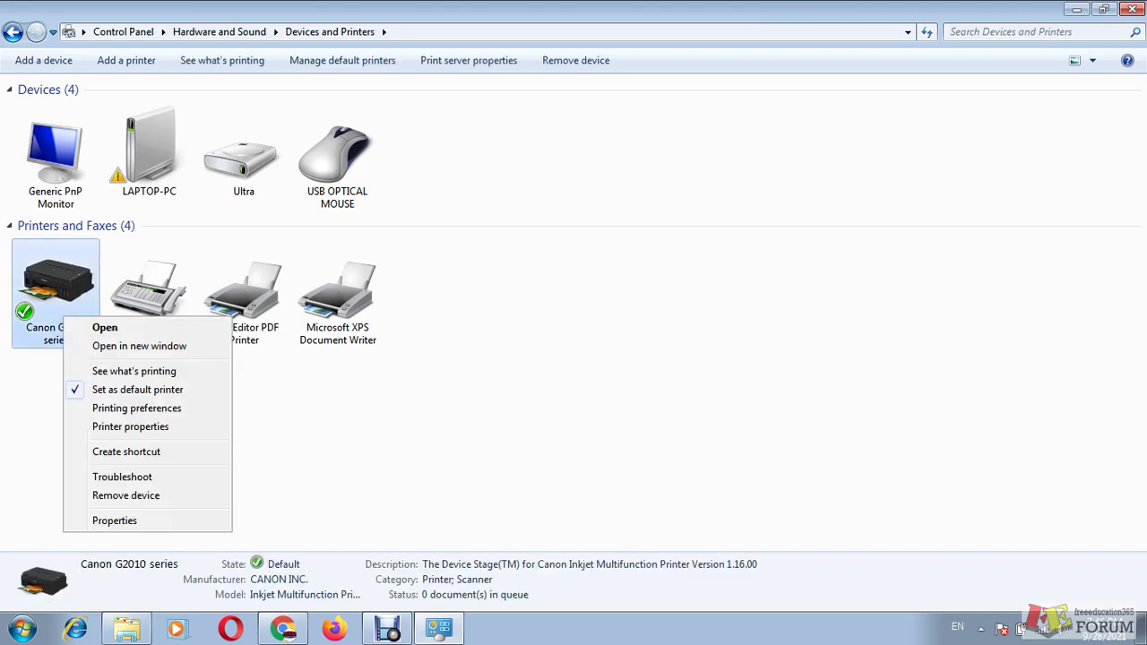
pyautogui.click(136, 408)
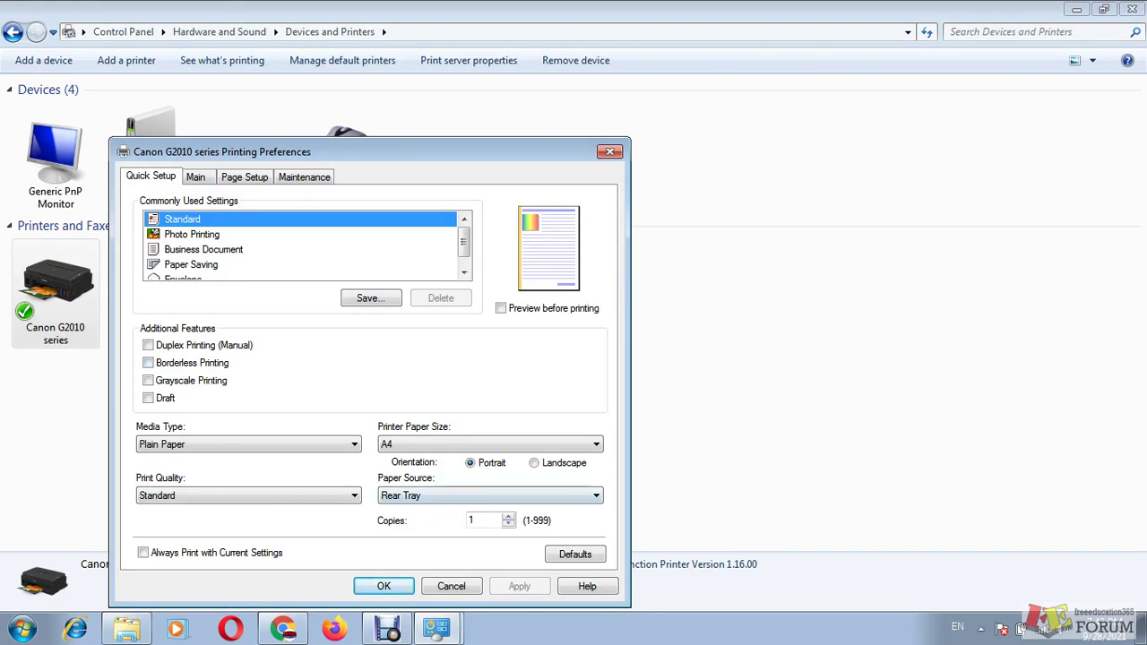
# - Try to launch the Maintenance and Preferences tool from the printer's maintenance settings
pyautogui.click(305, 176)
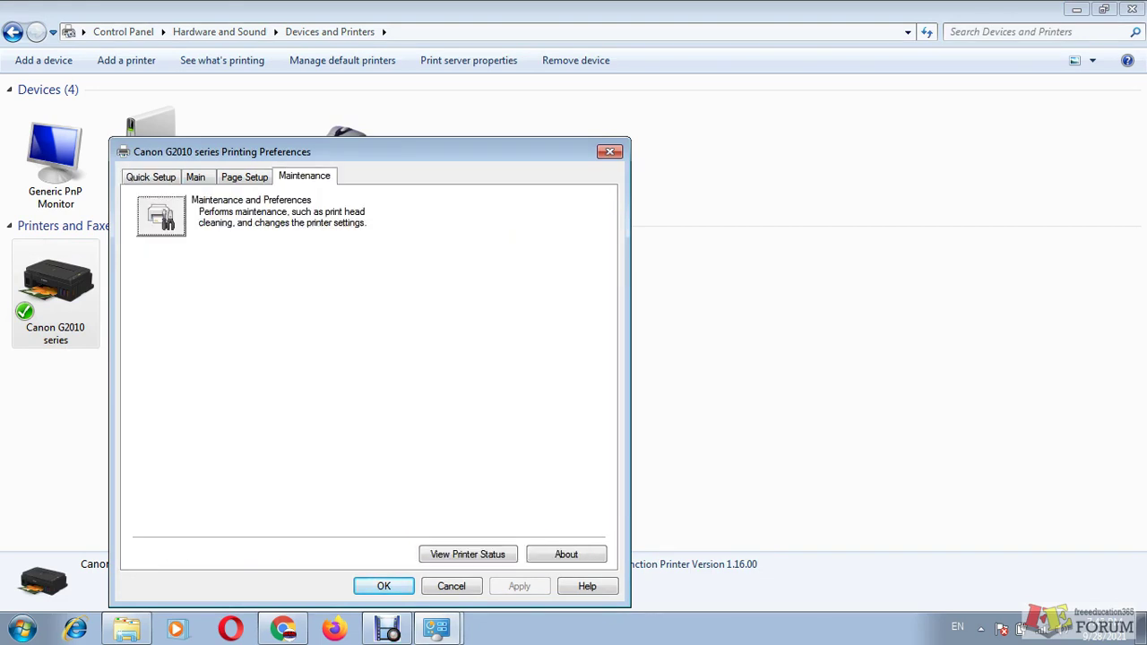
pyautogui.click(161, 217)
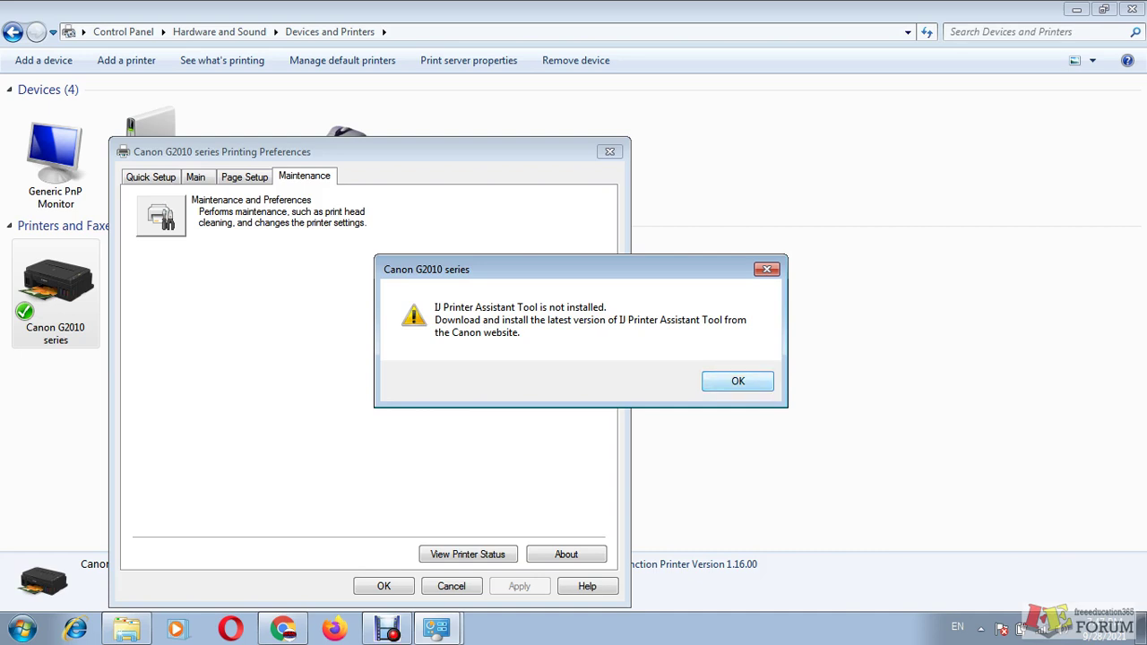
pyautogui.press('Return')
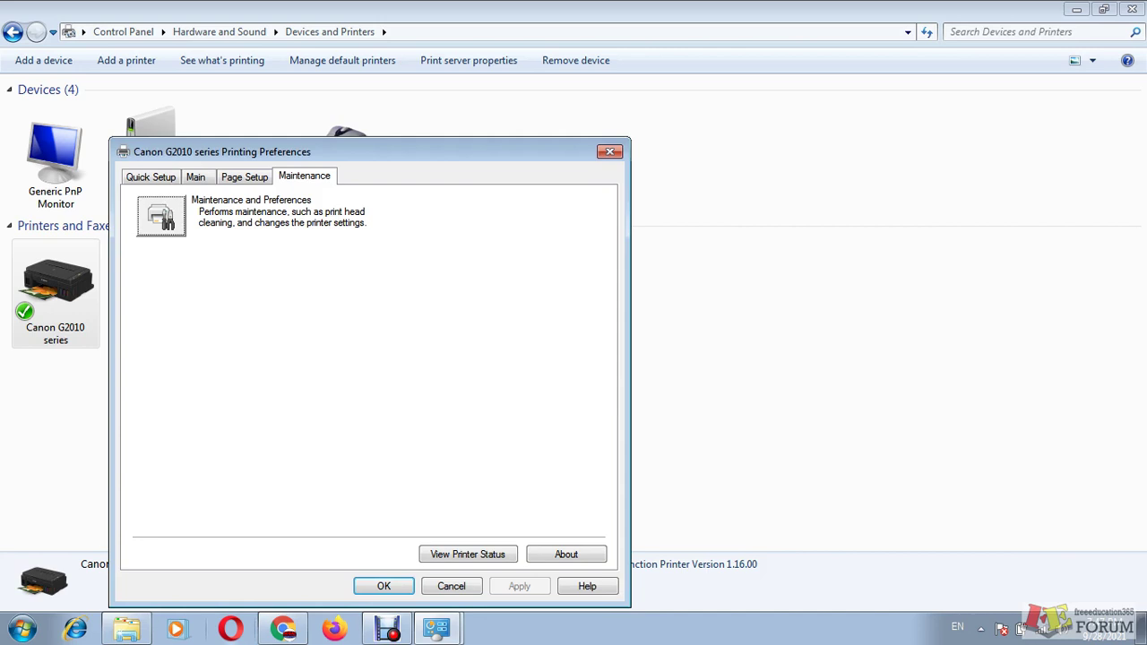
# - Switch to Chrome and search Google for "IJ printer assistant tool dwonload"
pyautogui.click(284, 628)
pyautogui.click(520, 325)
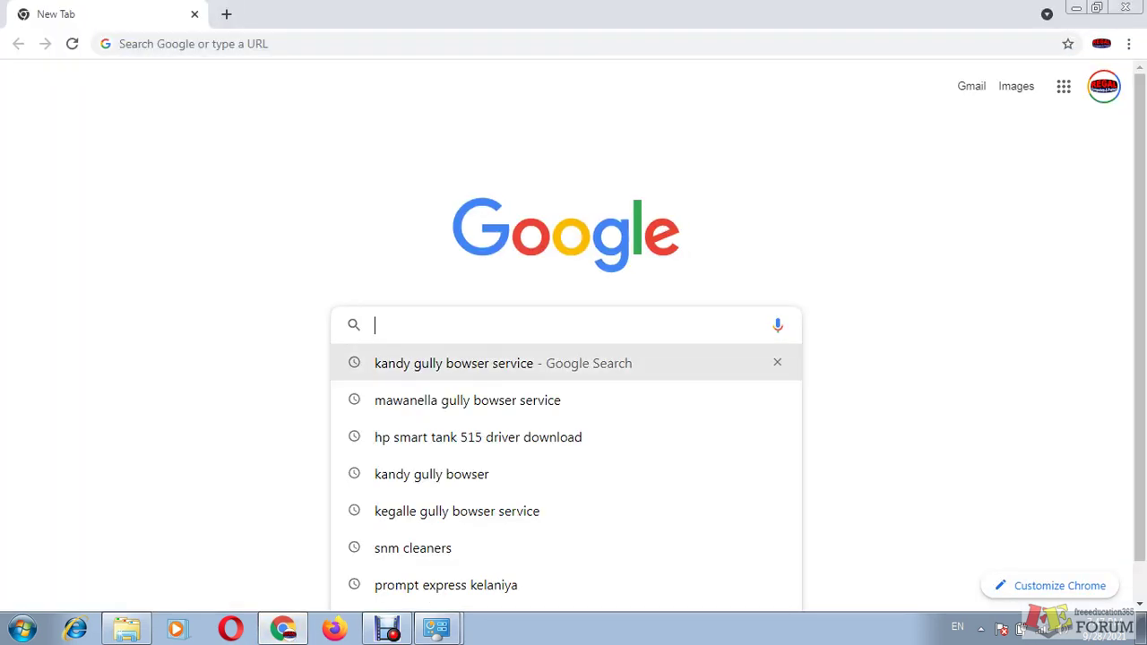
pyautogui.write('IJ printer')
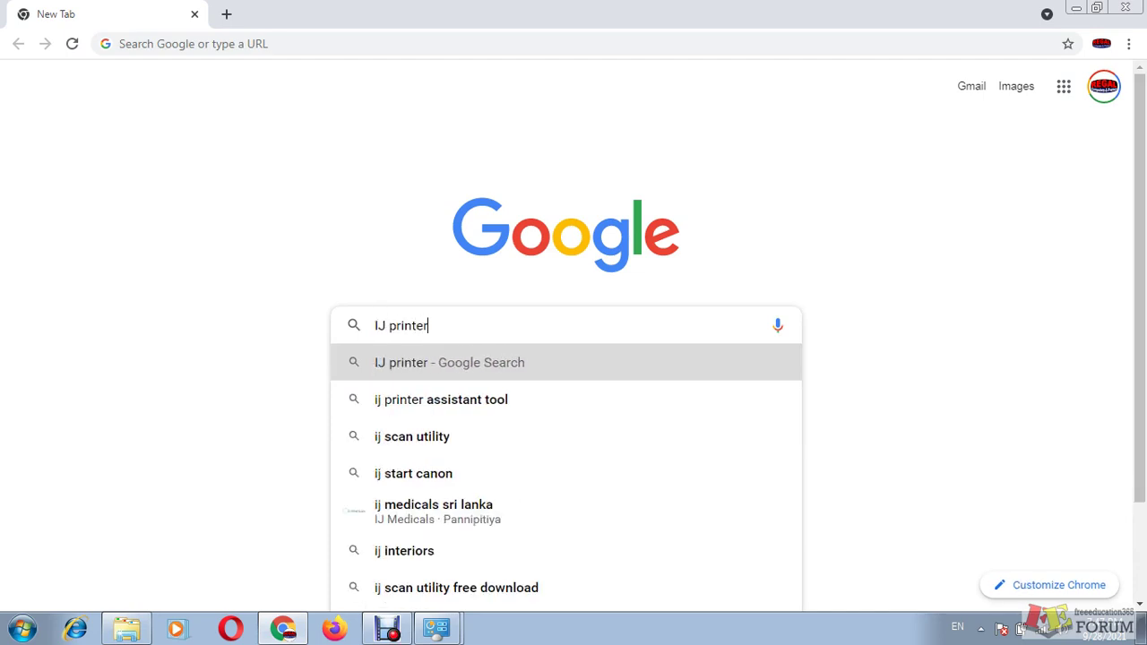
pyautogui.write(' assis')
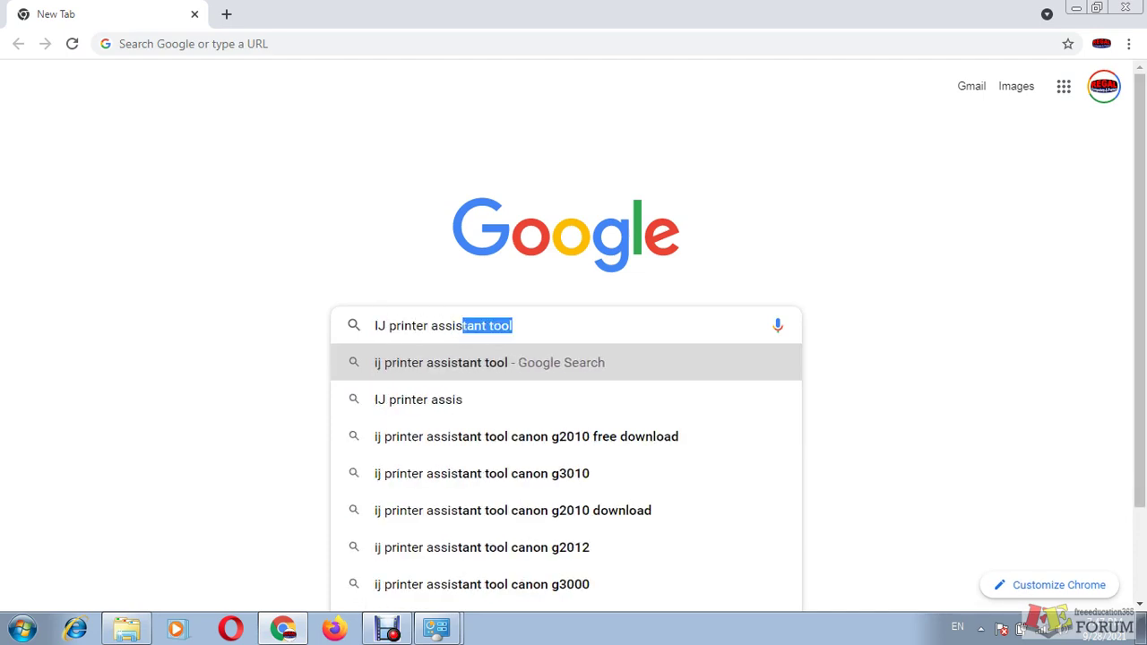
pyautogui.press('End')
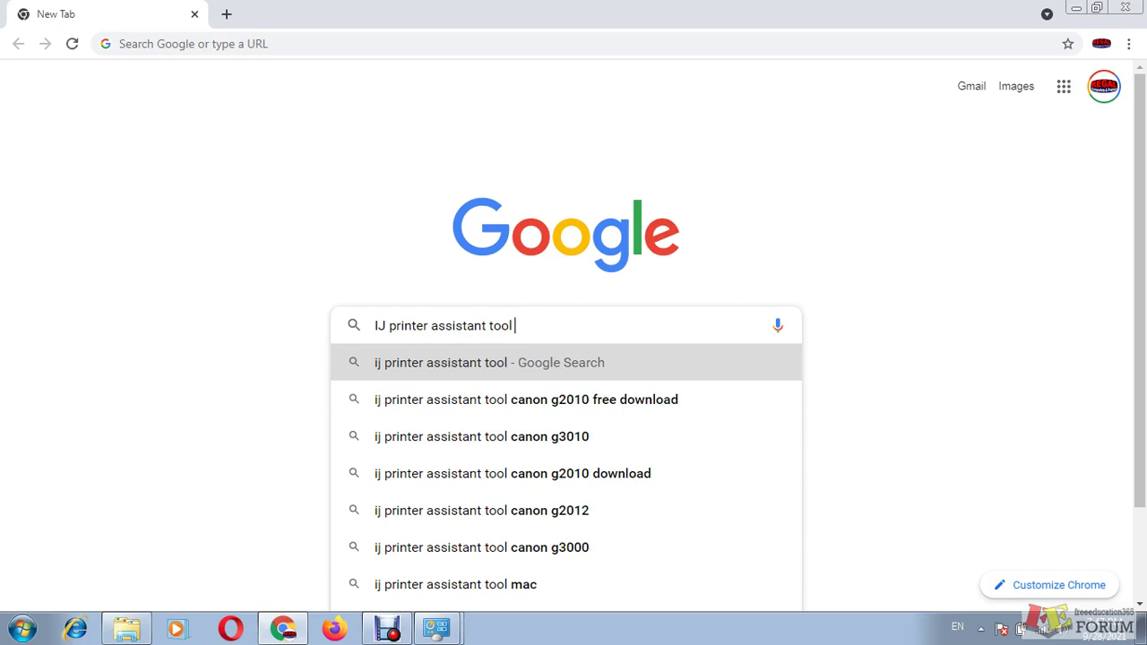
pyautogui.write('w')
pyautogui.press('BackSpace')
pyautogui.write('dwon')
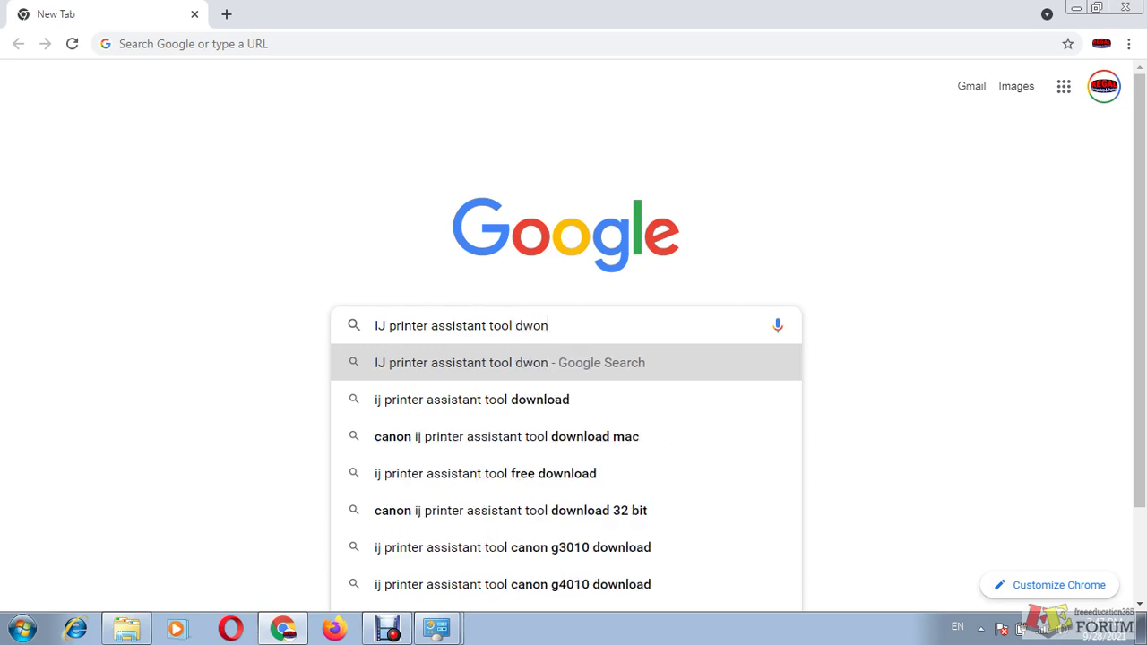
pyautogui.write('load')
pyautogui.press('Return')
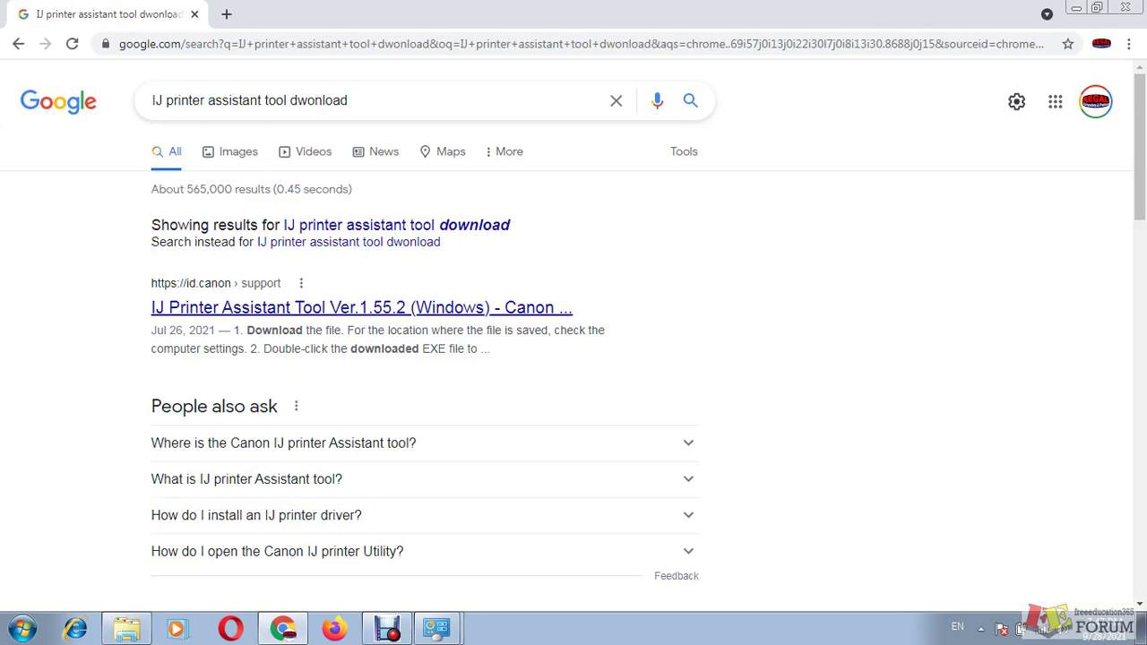
# - Download IJ Printer Assistant Tool Ver.1.55.2 for Windows from the Canon support result, proceeding to pdisp01.c-wss.com despite the privacy error
pyautogui.click(361, 307)
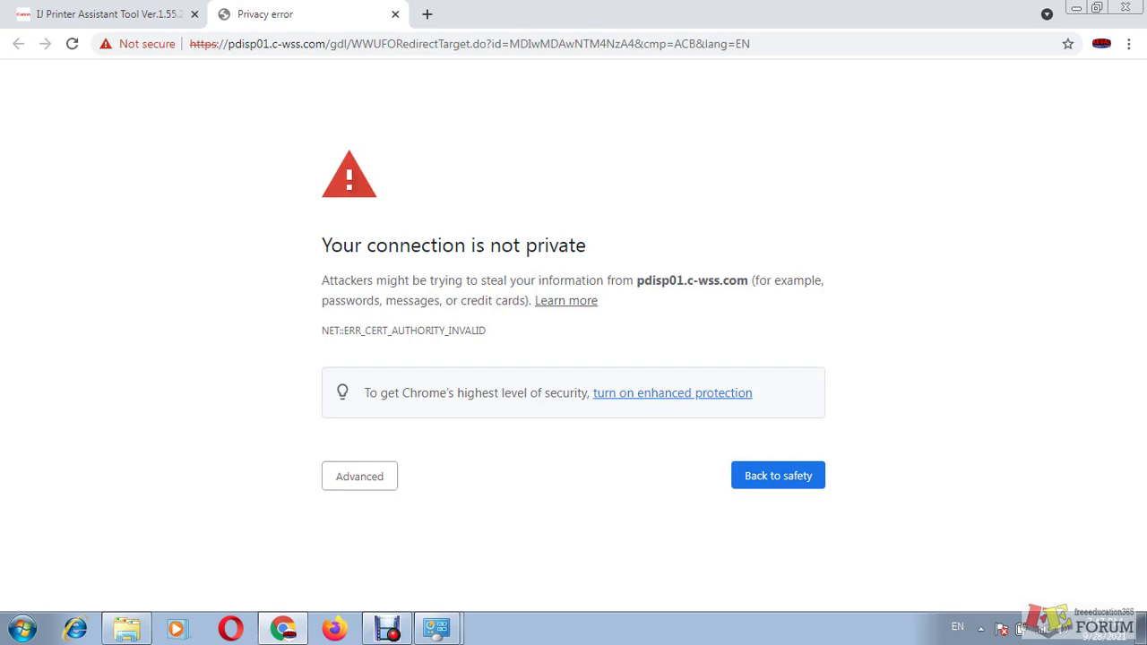
pyautogui.click(359, 476)
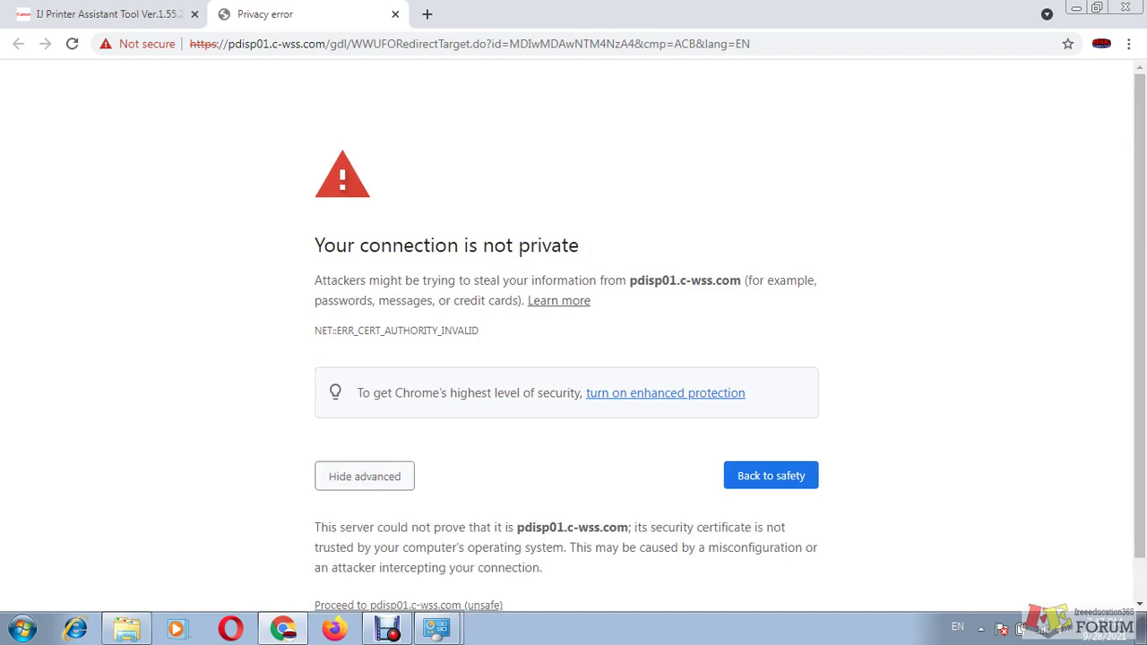
pyautogui.scroll(-2, 573, 358)
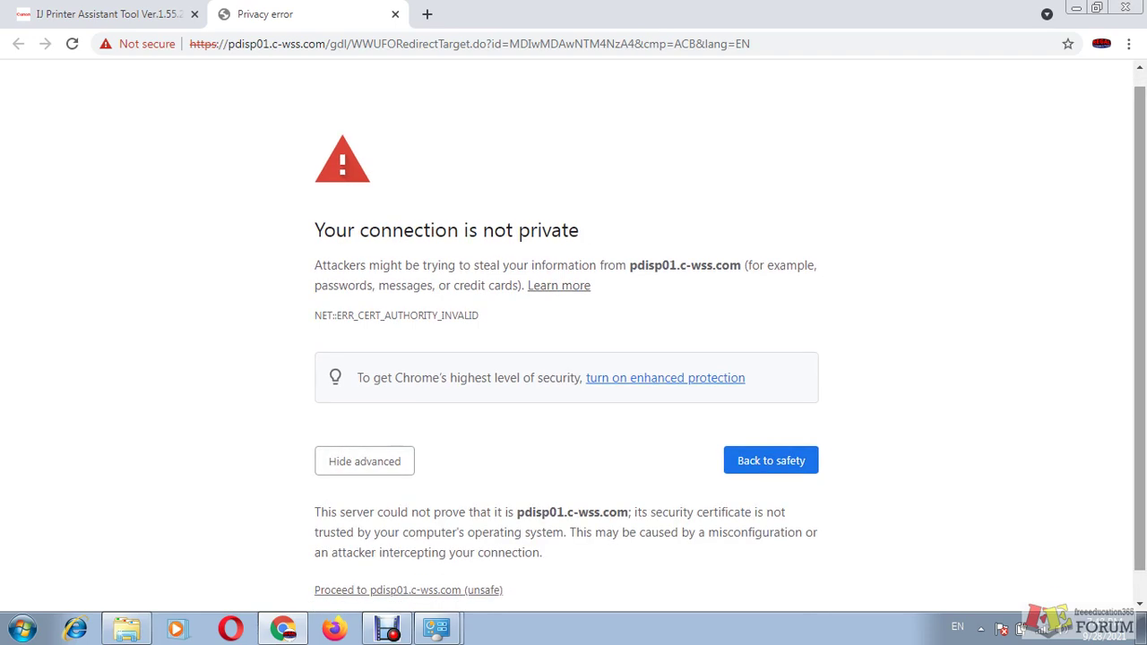
pyautogui.click(408, 560)
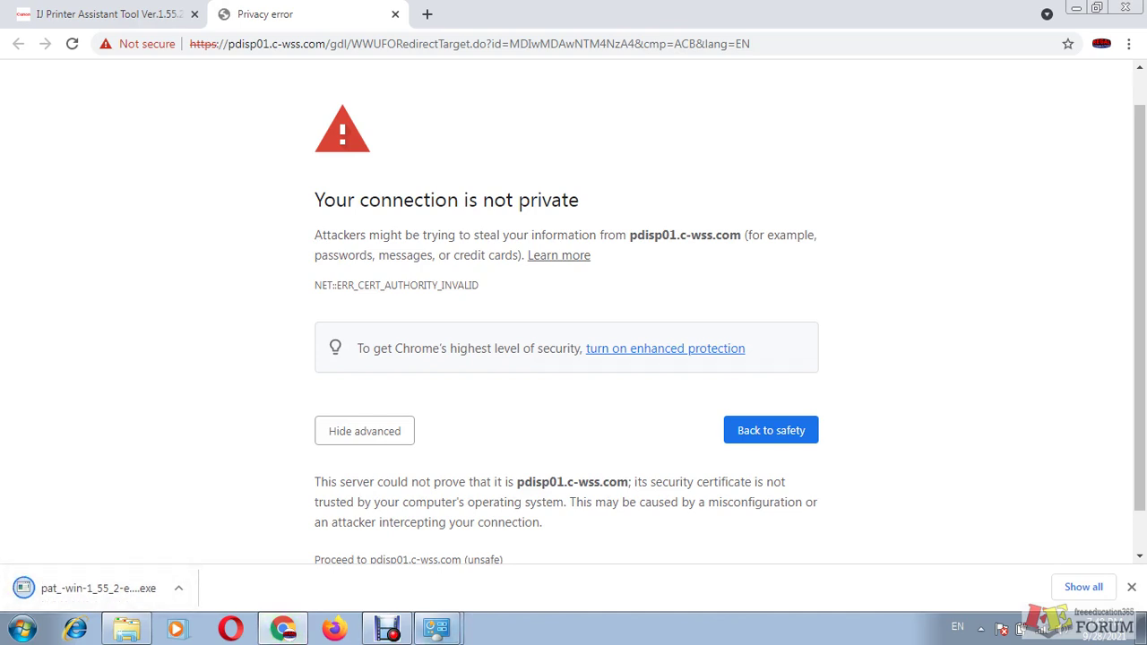
# - Run the downloaded IJ Printer Assistant Tool installer and continue past its welcome page
pyautogui.click(178, 588)
pyautogui.click(233, 460)
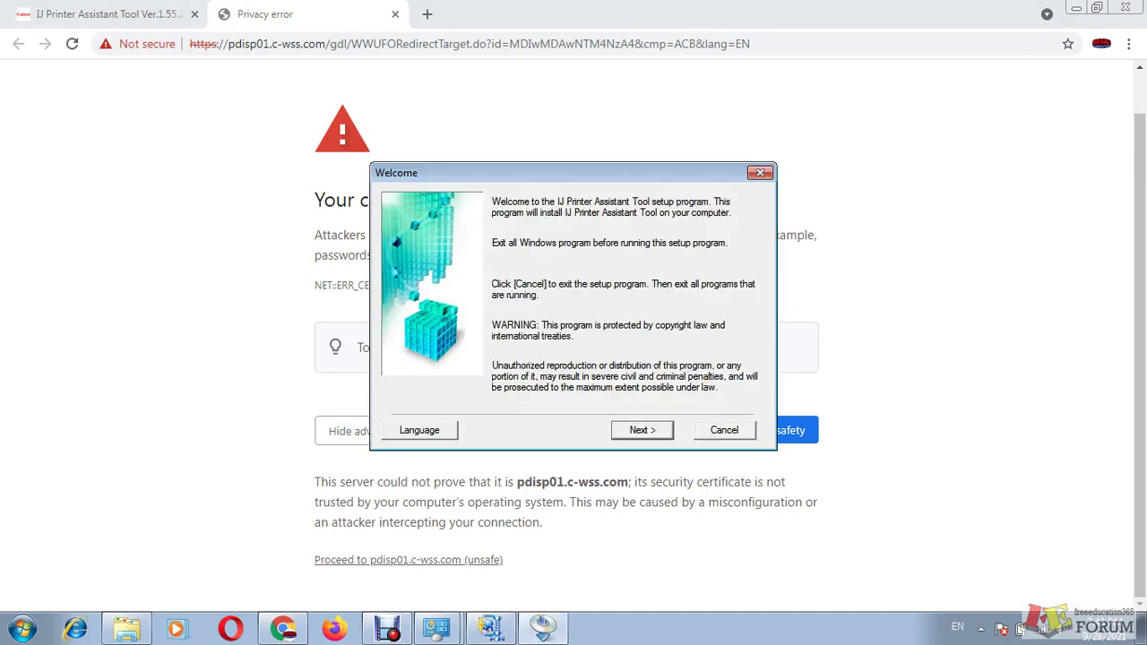
pyautogui.press('Return')
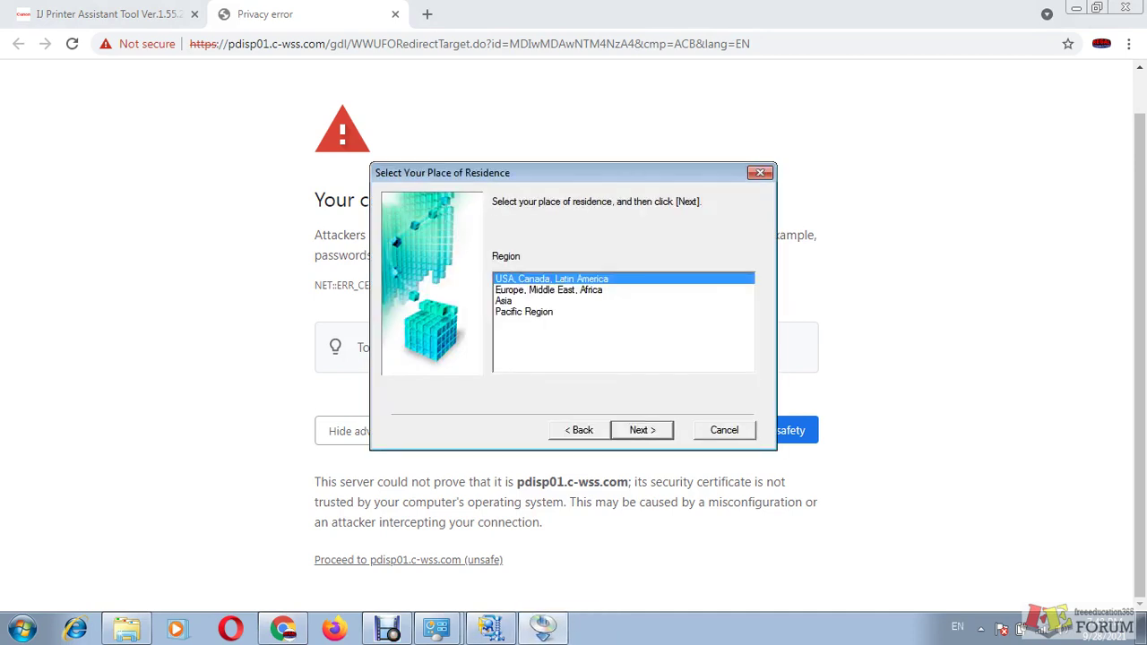
# - Install the tool with Asia as the region and Others as the country, and finish the setup keeping the desktop shortcut option
pyautogui.click(505, 301)
pyautogui.click(643, 431)
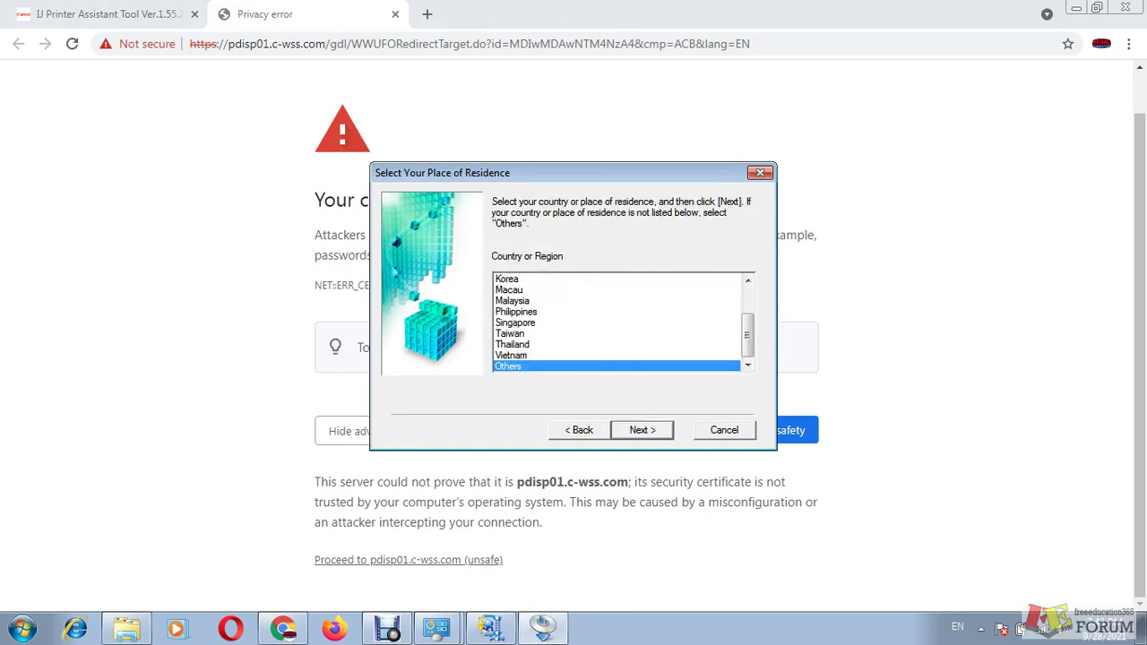
pyautogui.click(643, 430)
pyautogui.click(642, 430)
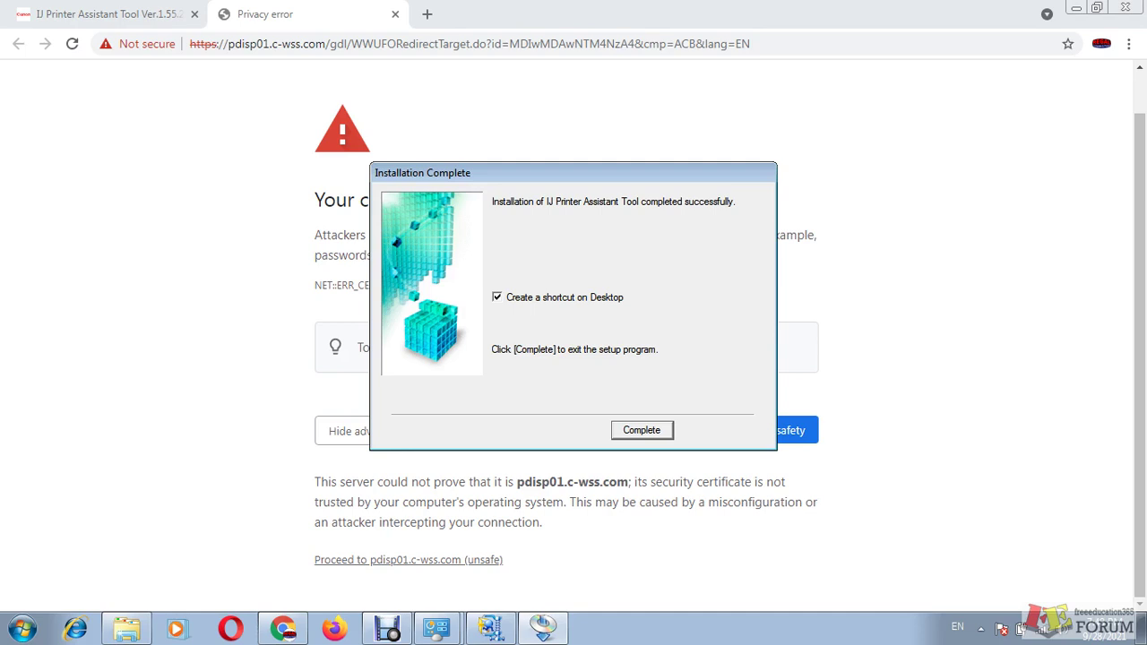
pyautogui.click(642, 430)
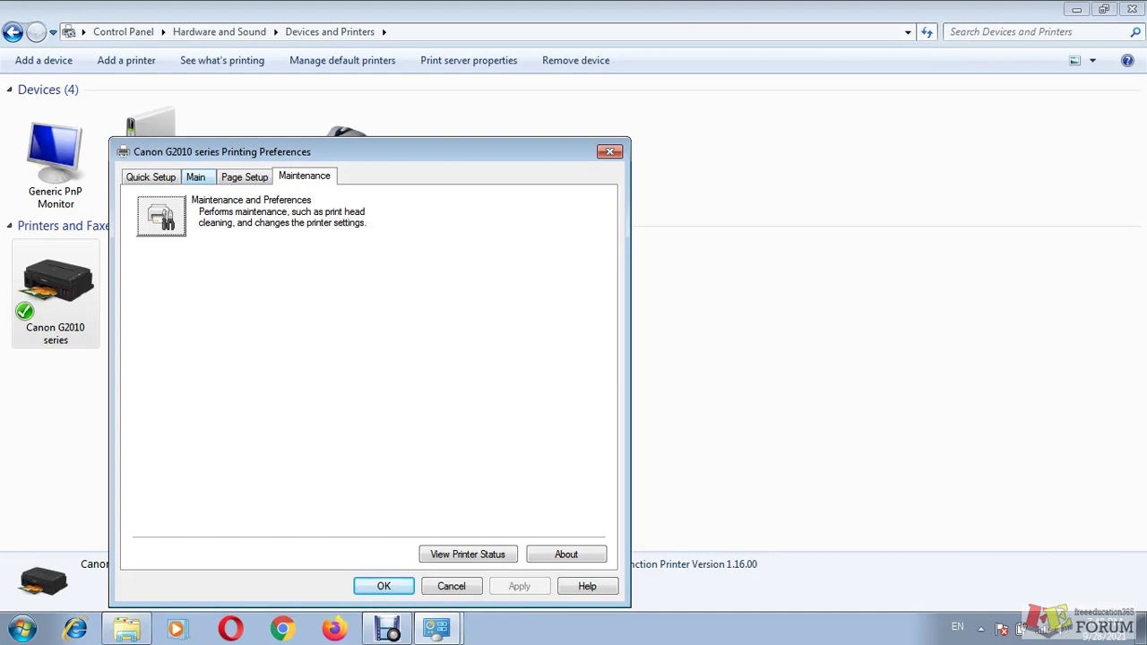
# - Launch the Canon IJ Printer Assistant Tool from the printing preferences and position its window so that all maintenance options are in view
pyautogui.moveTo(215, 151); pyautogui.dragTo(473, 122)
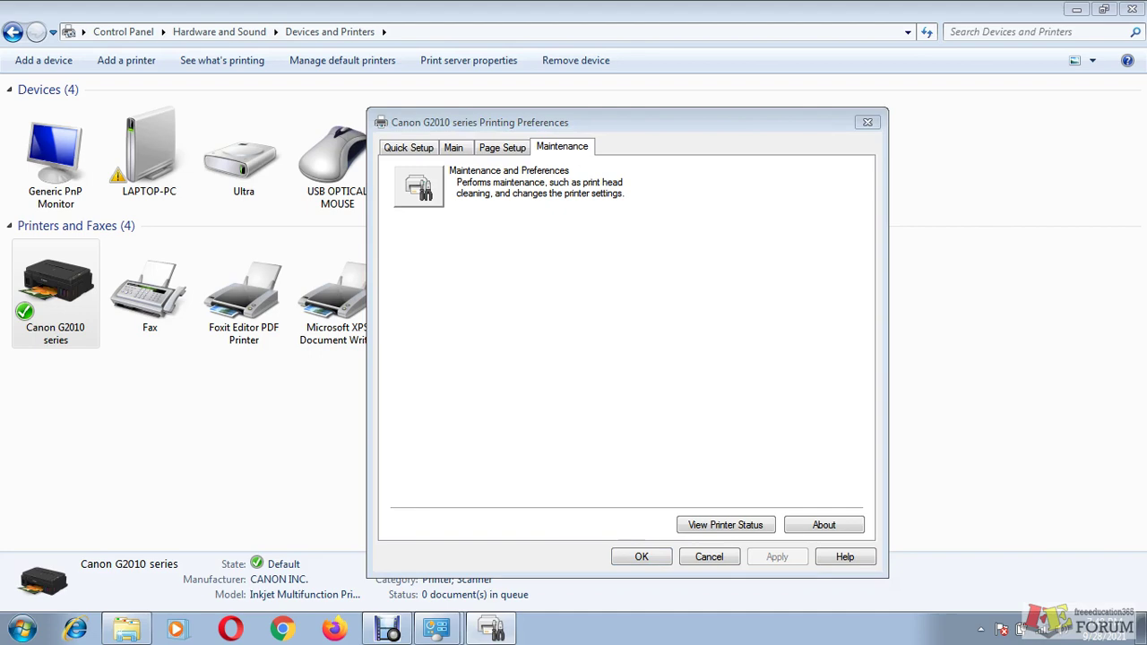
pyautogui.moveTo(295, 9); pyautogui.dragTo(660, 33)
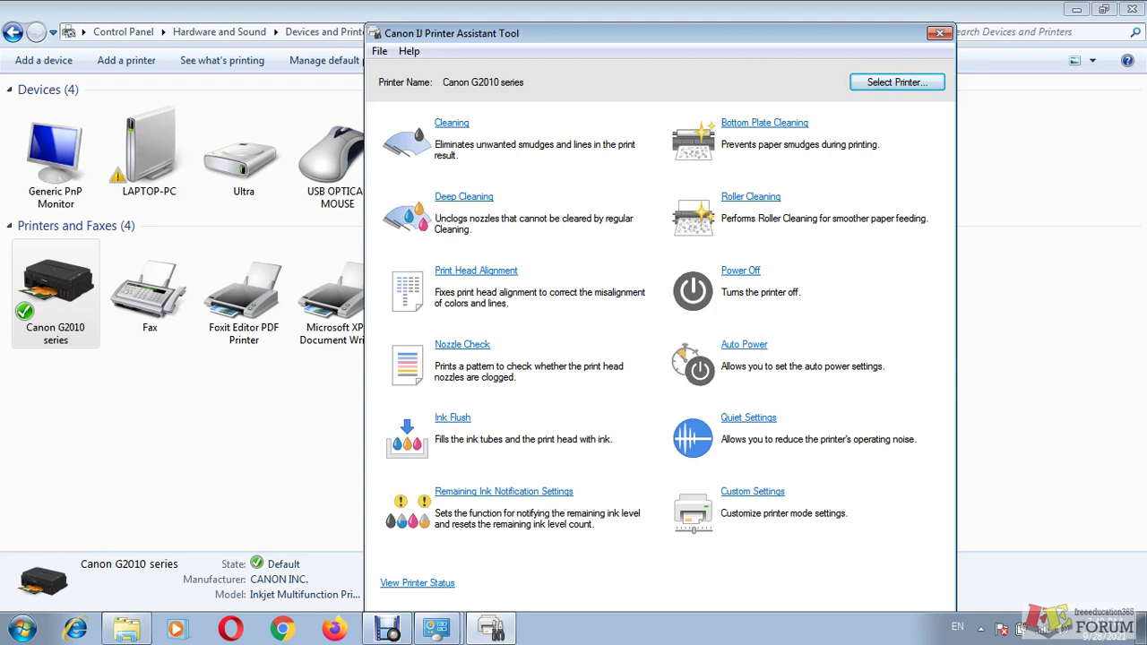
pyautogui.moveTo(627, 33); pyautogui.dragTo(578, 228)
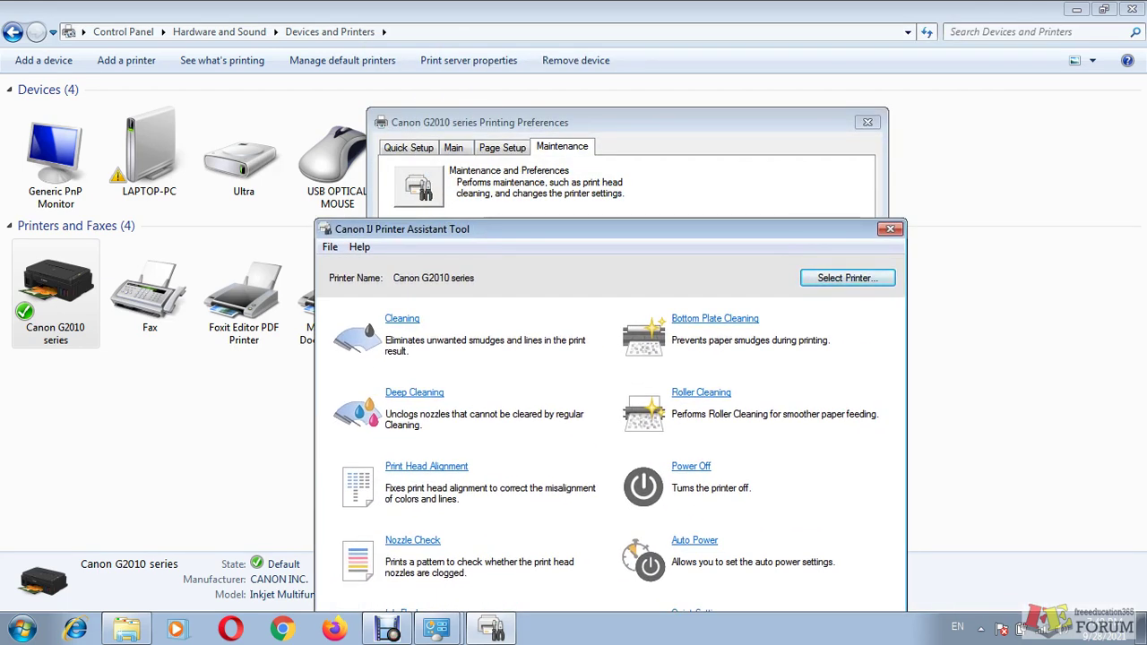
pyautogui.moveTo(578, 229); pyautogui.dragTo(504, 20)
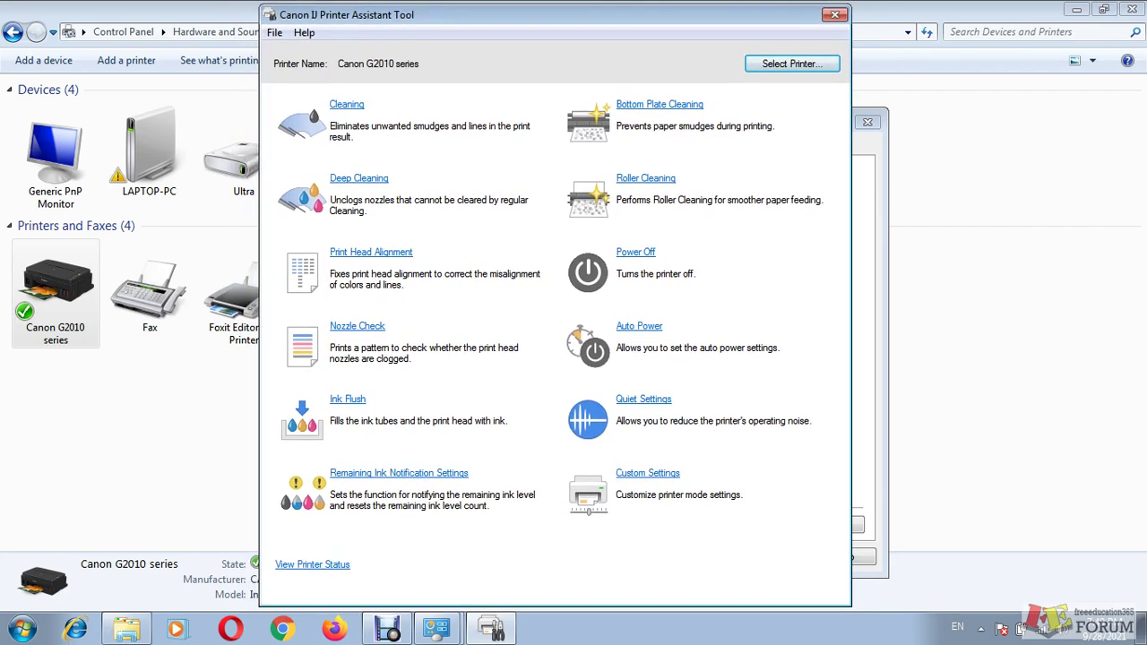
pyautogui.moveTo(522, 15); pyautogui.dragTo(522, 18)
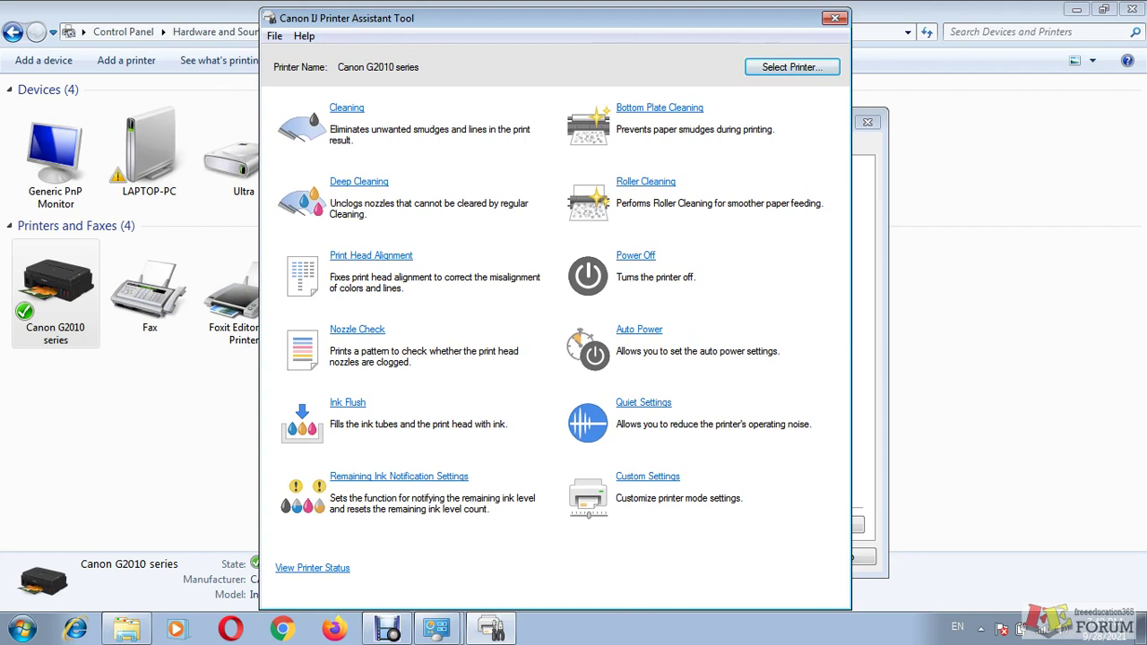